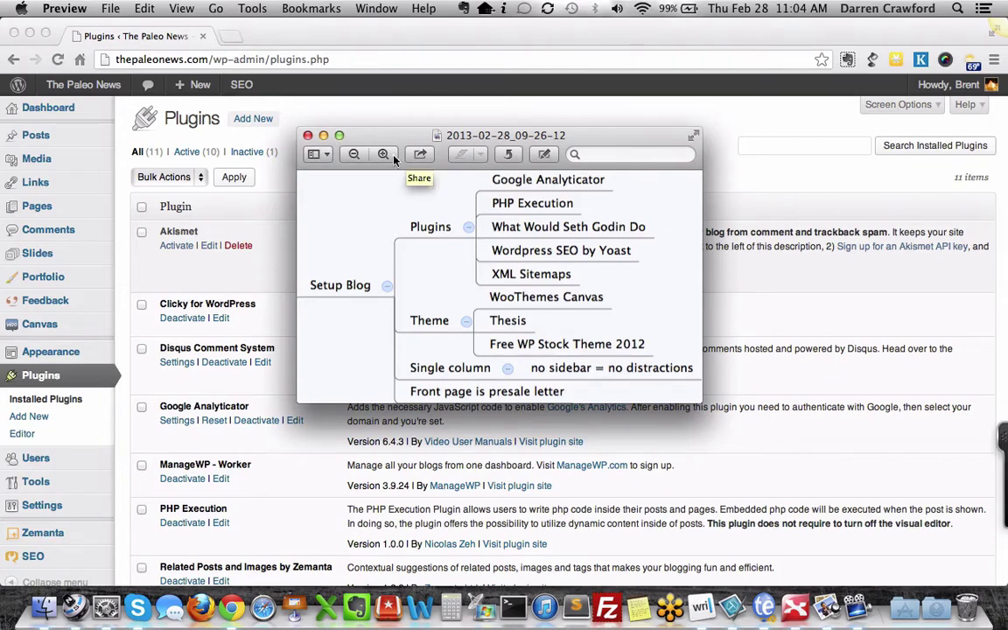
Bring the WordPress Plugins page to the front and look through the list of installed plugins.
left_click(314, 202)
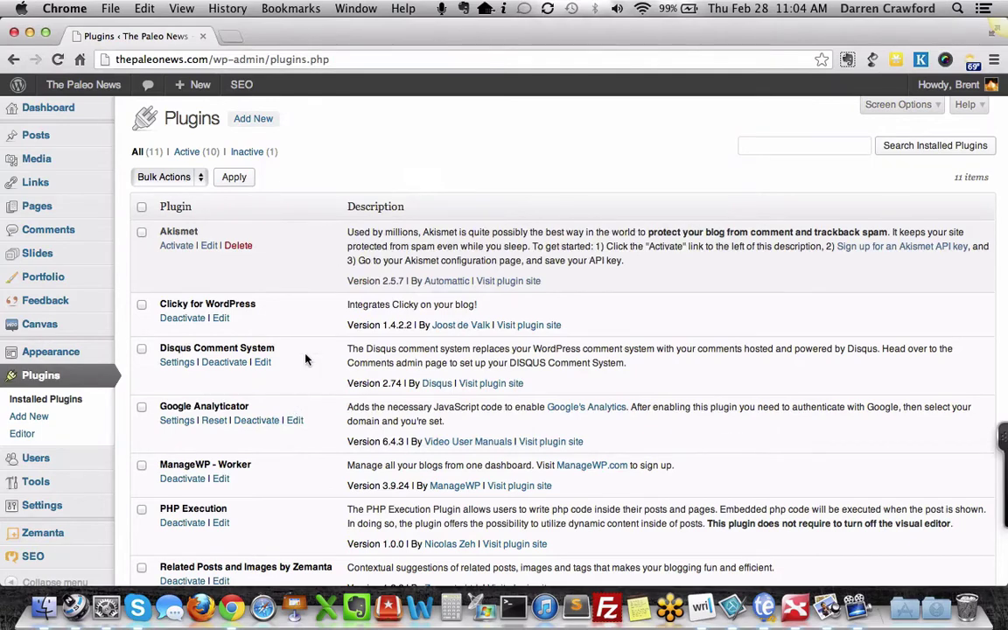
scroll(305, 359, "down", 3)
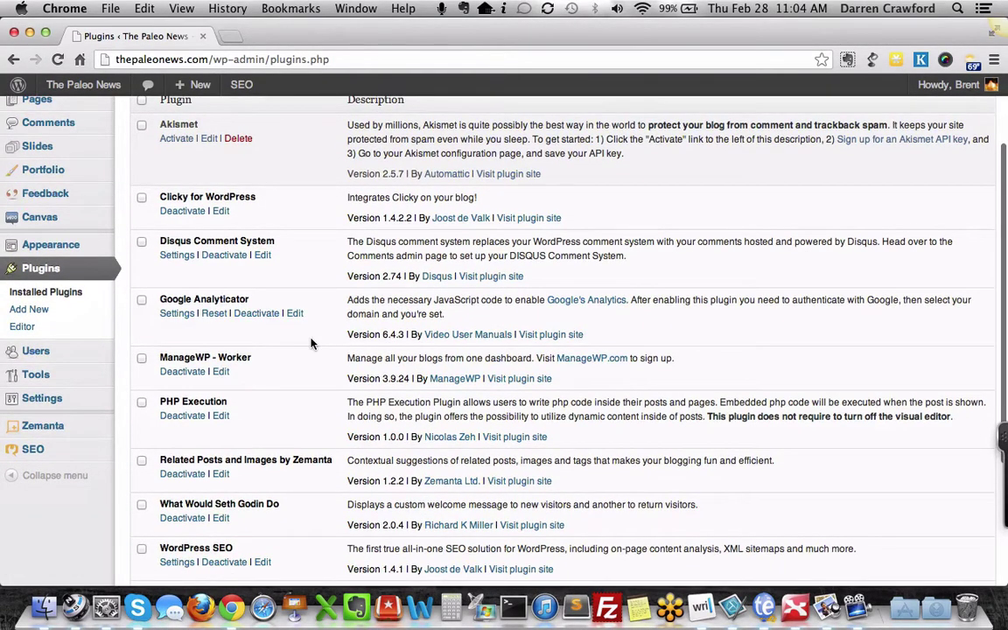
scroll(289, 223, "up", 3)
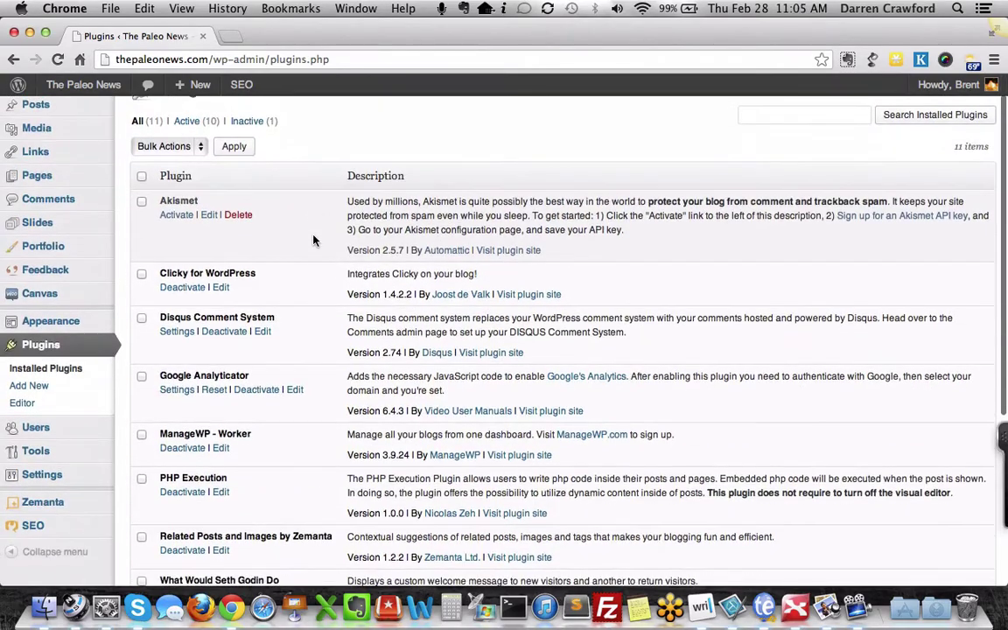
scroll(313, 239, "down", 1)
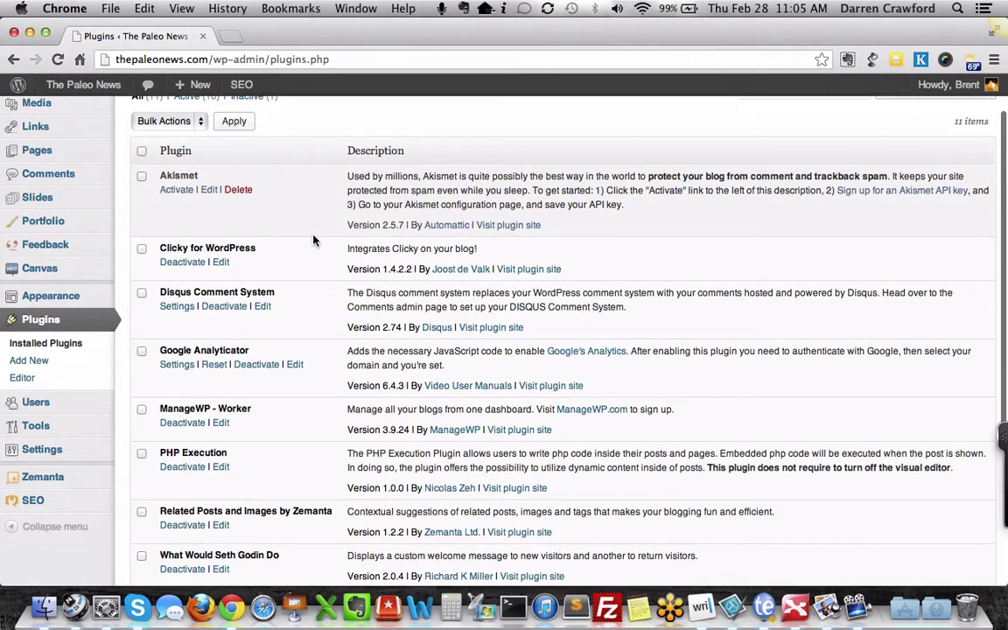
scroll(289, 223, "down", 2)
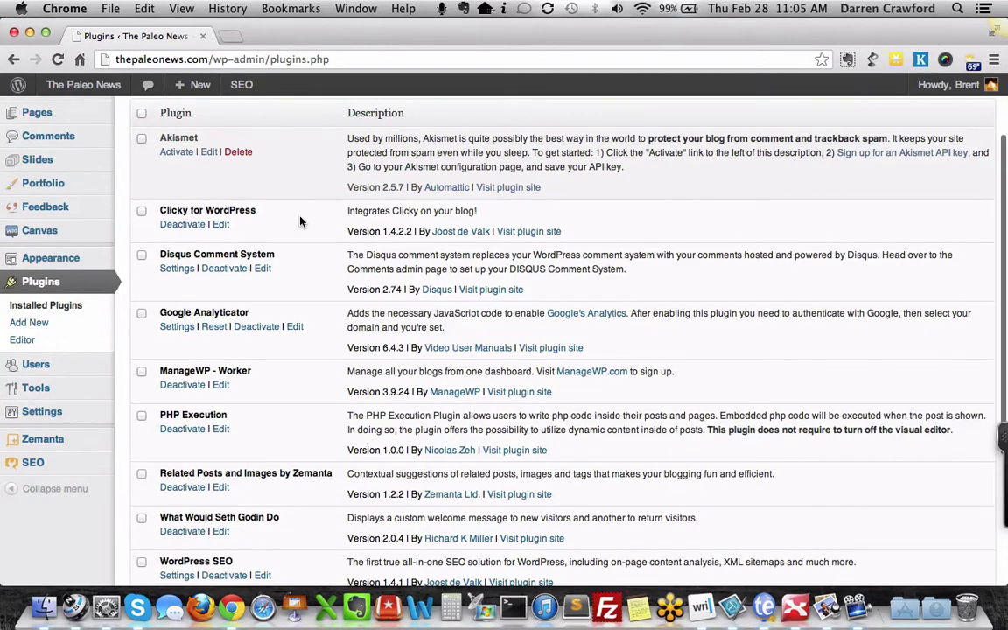
scroll(299, 222, "down", 3)
scroll(299, 222, "down", 1)
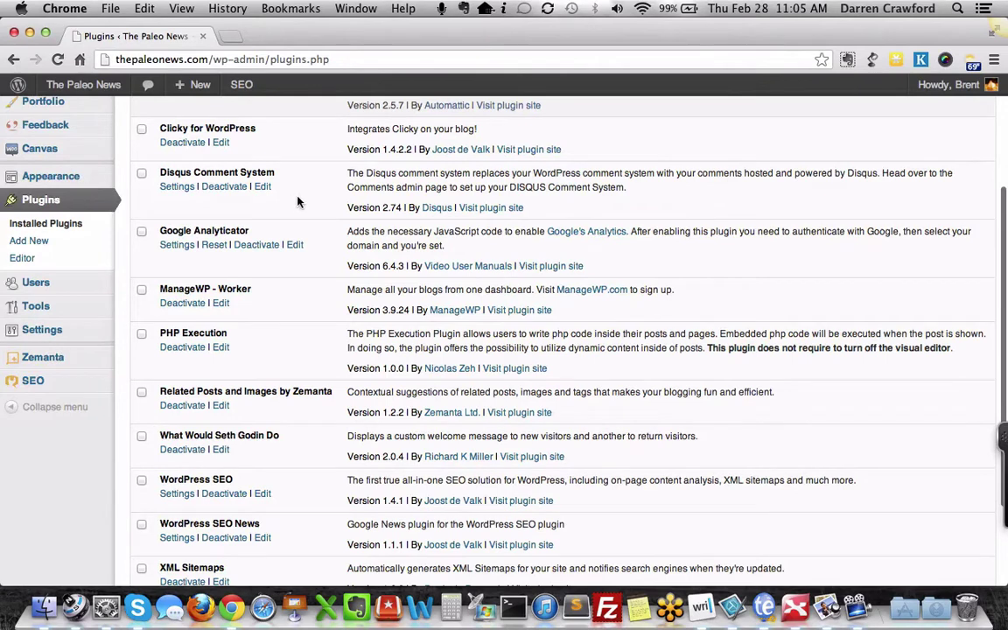
scroll(289, 169, "down", 1)
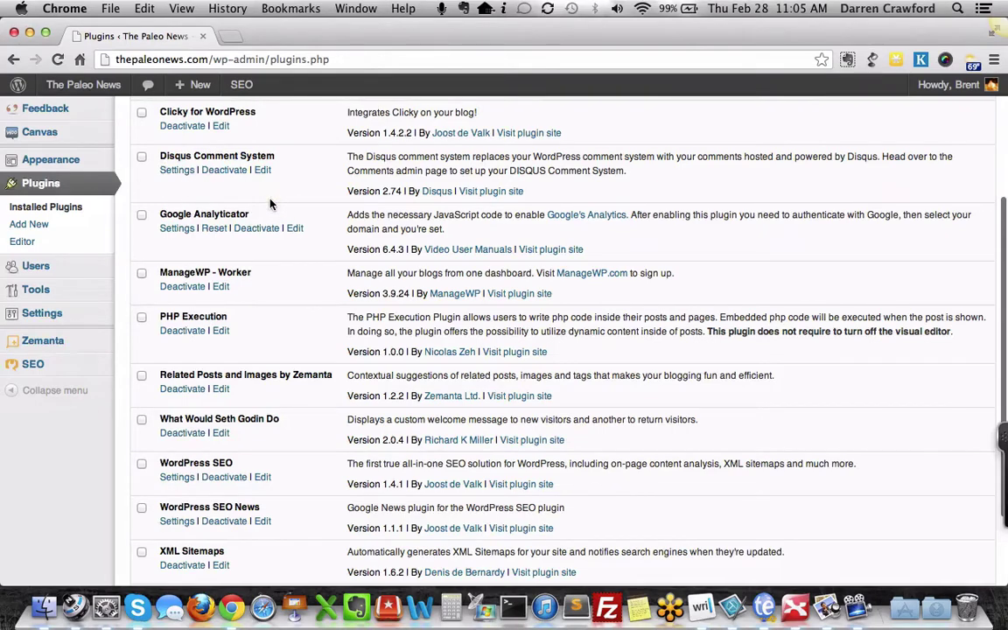
scroll(270, 203, "down", 5)
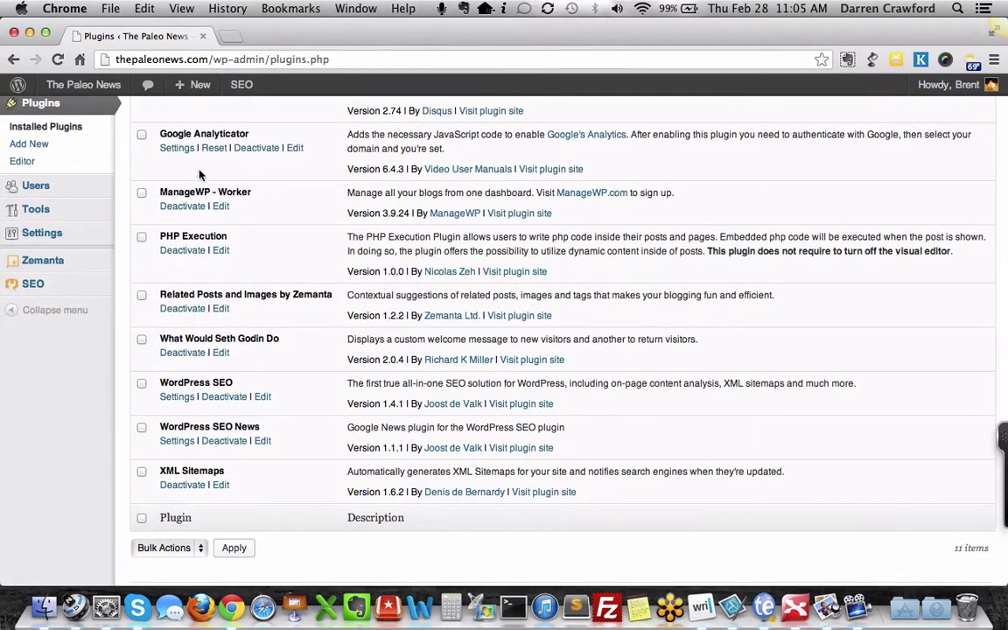
Open the Google Analyticator settings in a new tab, review the basic, tracking and dashboard widget options, and close the tab.
left_click(175, 155, "super")
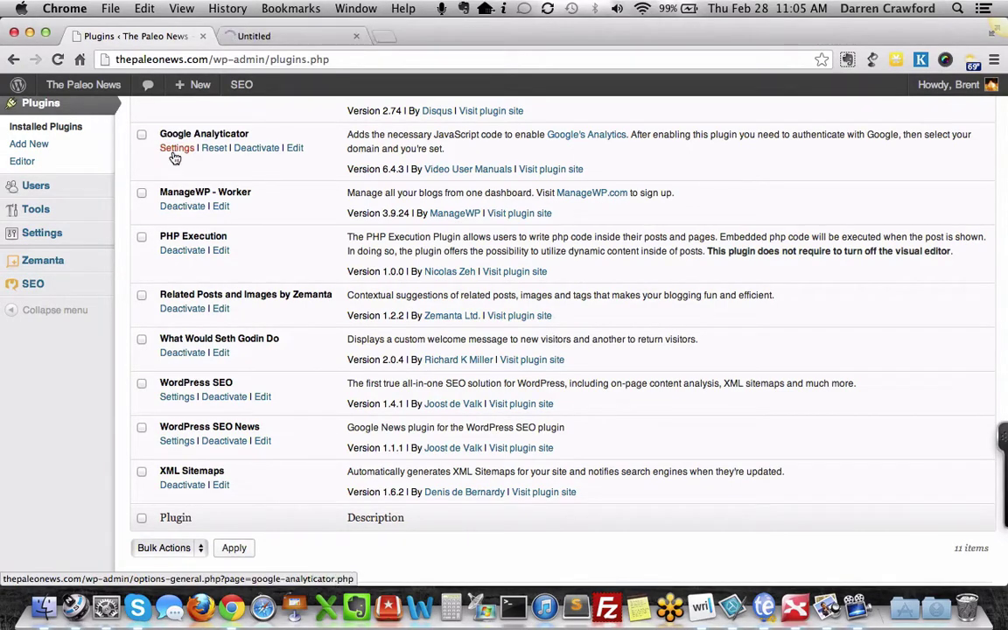
key("ctrl+Tab")
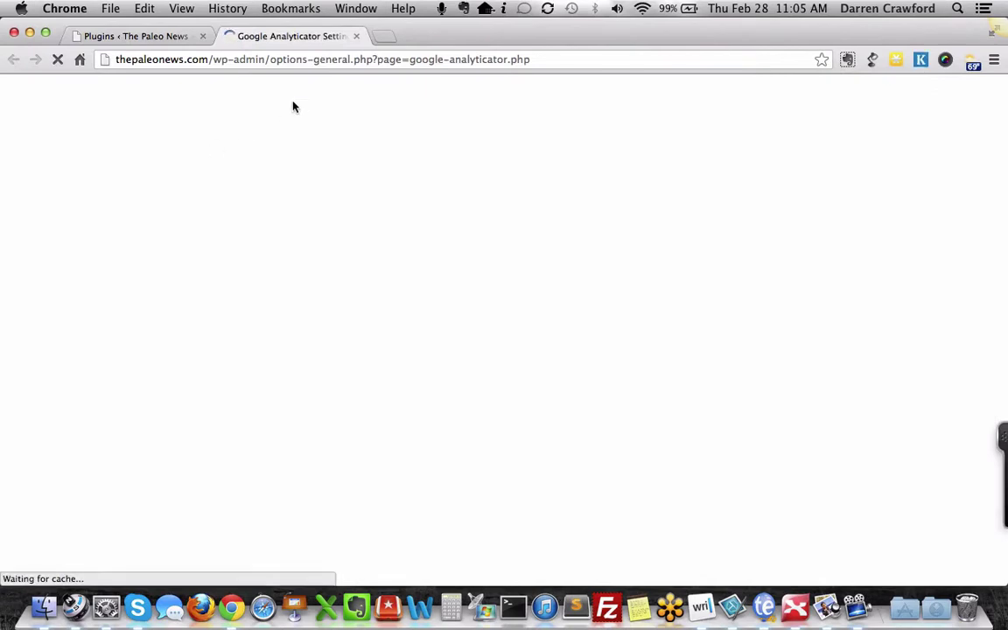
scroll(450, 213, "down", 1)
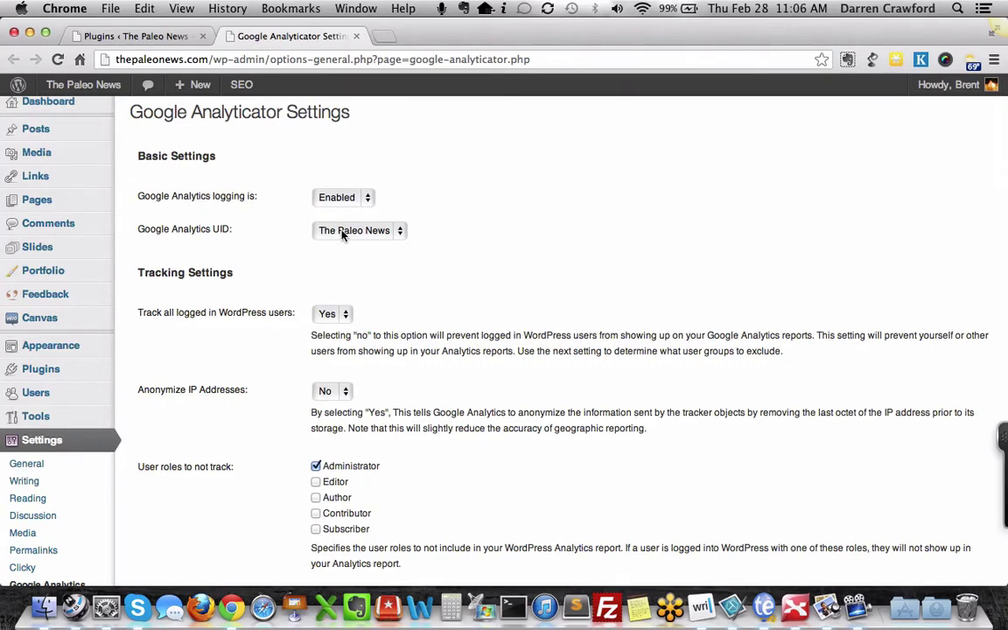
scroll(342, 233, "down", 5)
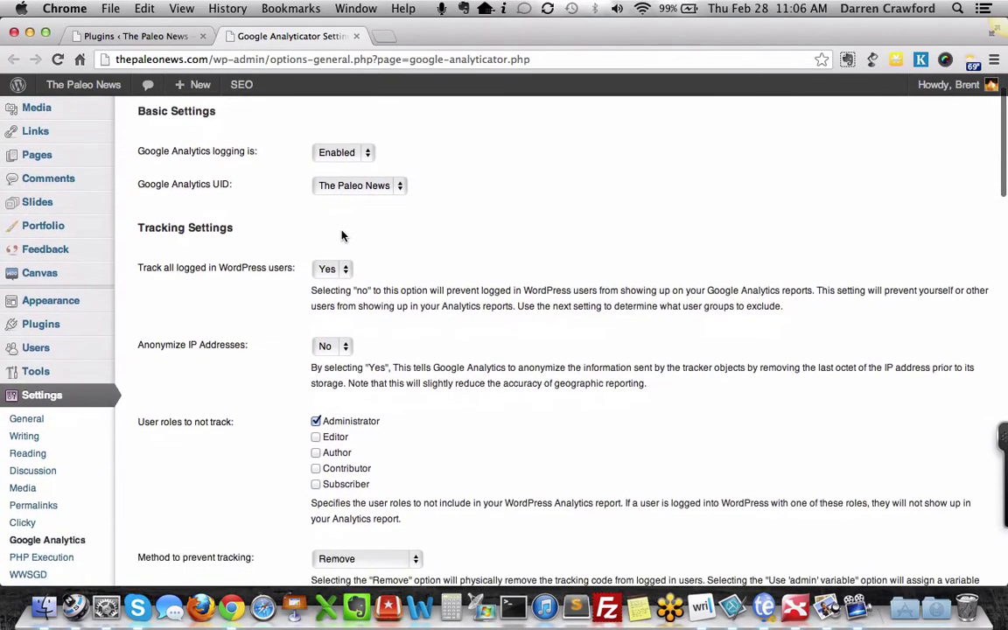
scroll(341, 233, "down", 6)
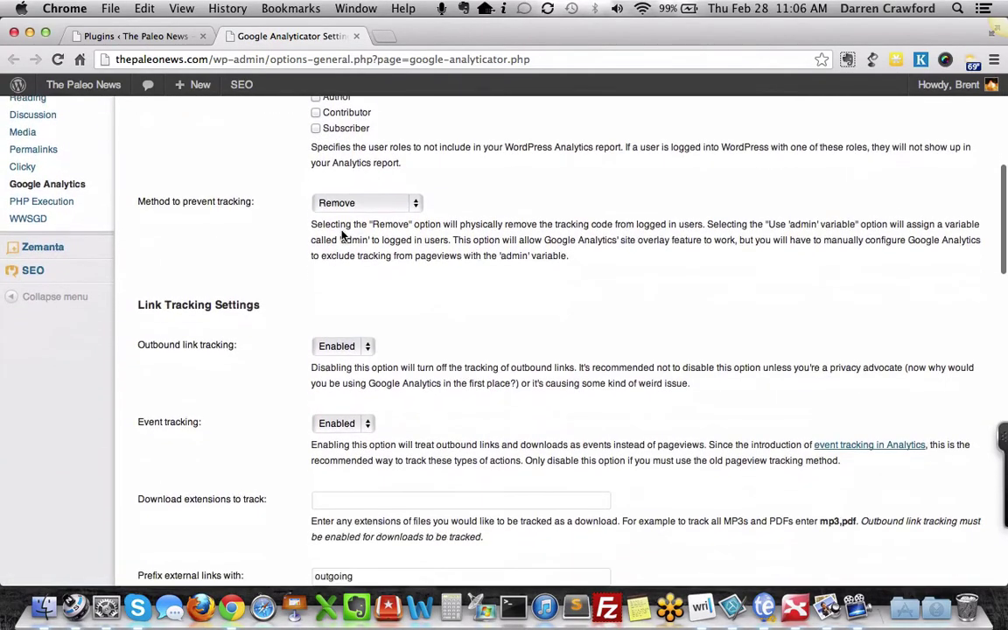
scroll(342, 235, "down", 14)
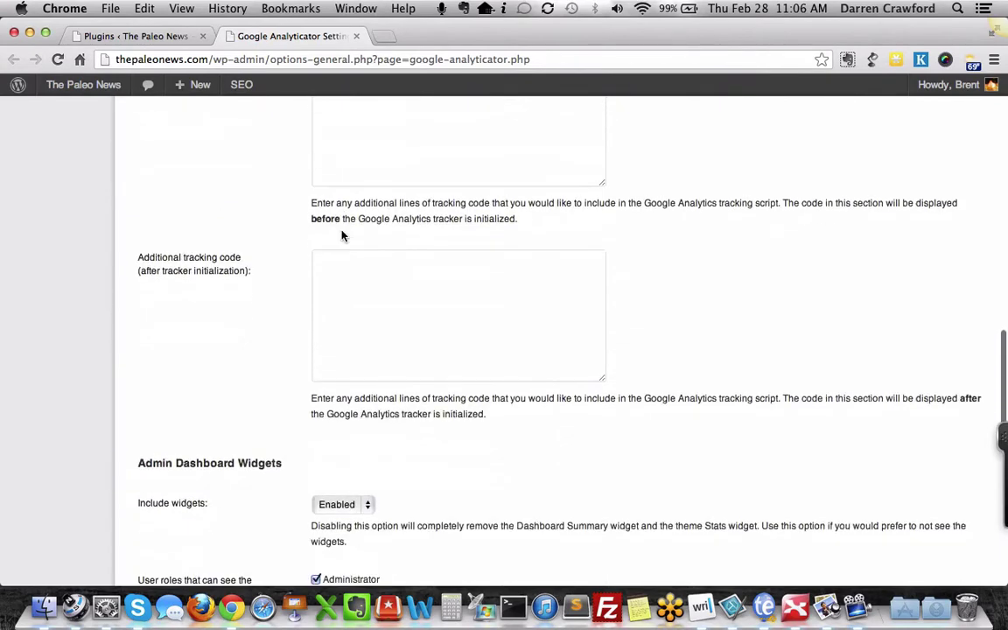
scroll(341, 230, "down", 7)
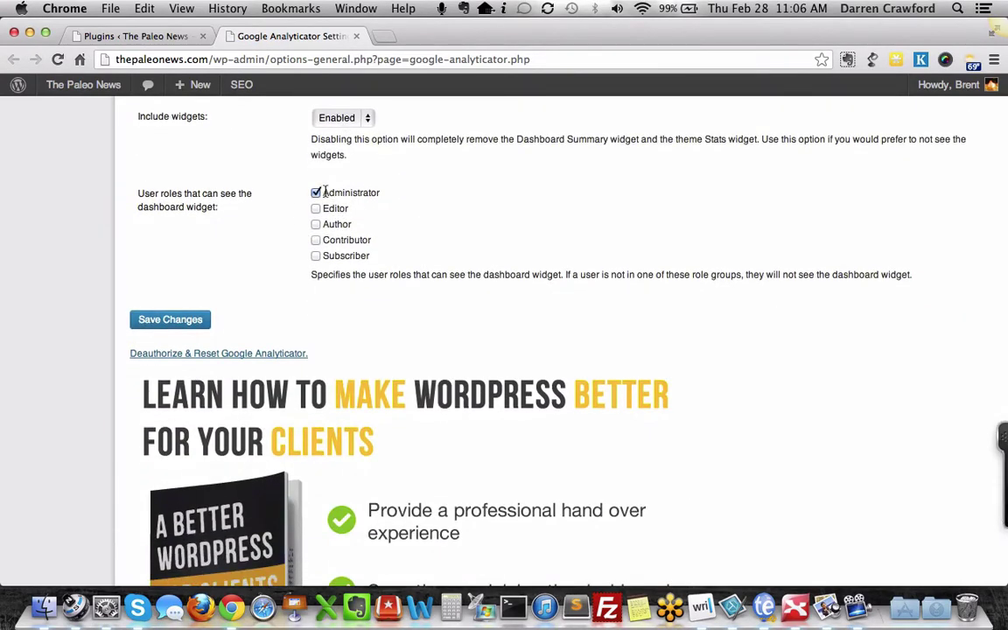
scroll(319, 194, "up", 20)
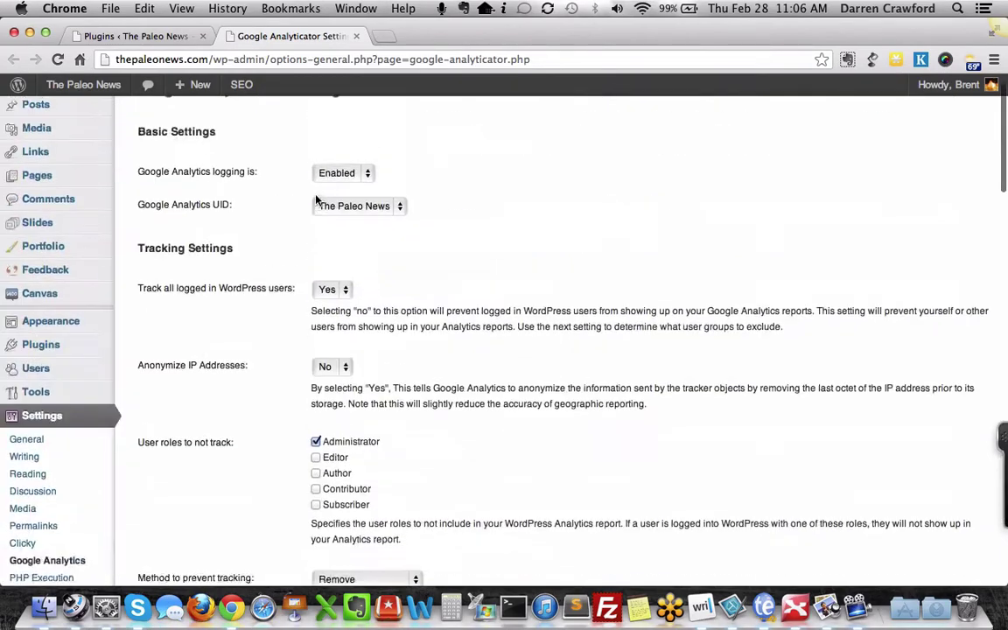
left_click(357, 39)
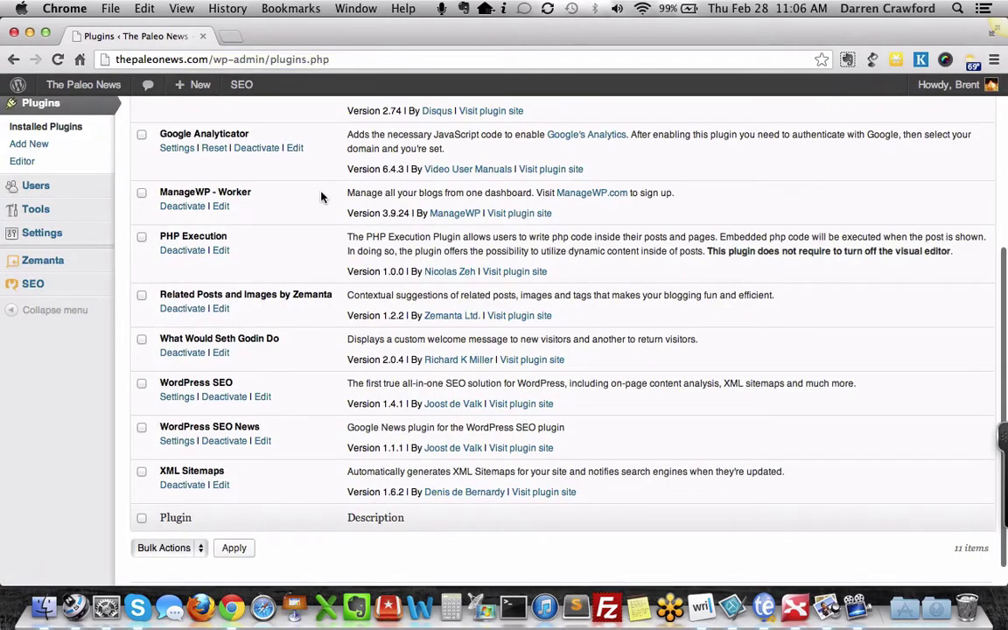
Point out the PHP Execution and Related Posts and Images by Zemanta plugin names in the list, clearing each highlight.
scroll(262, 192, "down", 2)
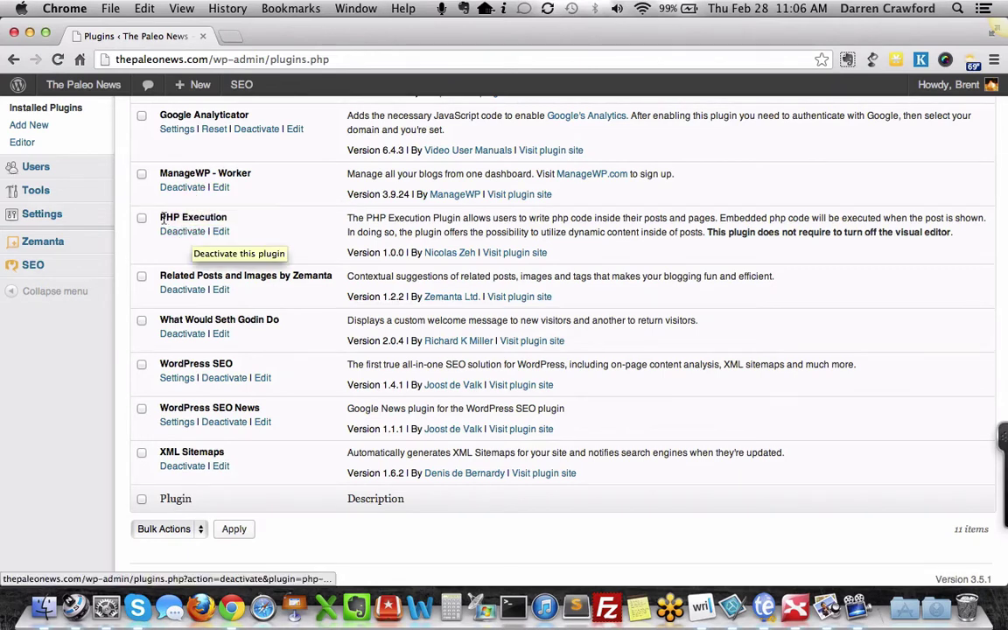
left_click_drag(161, 222, 230, 219)
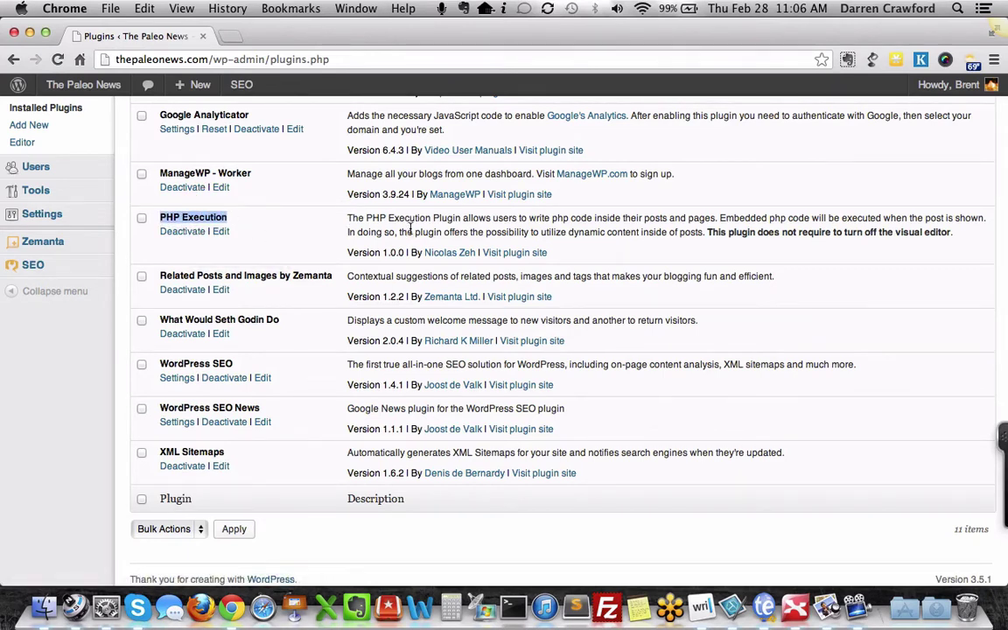
left_click(267, 196)
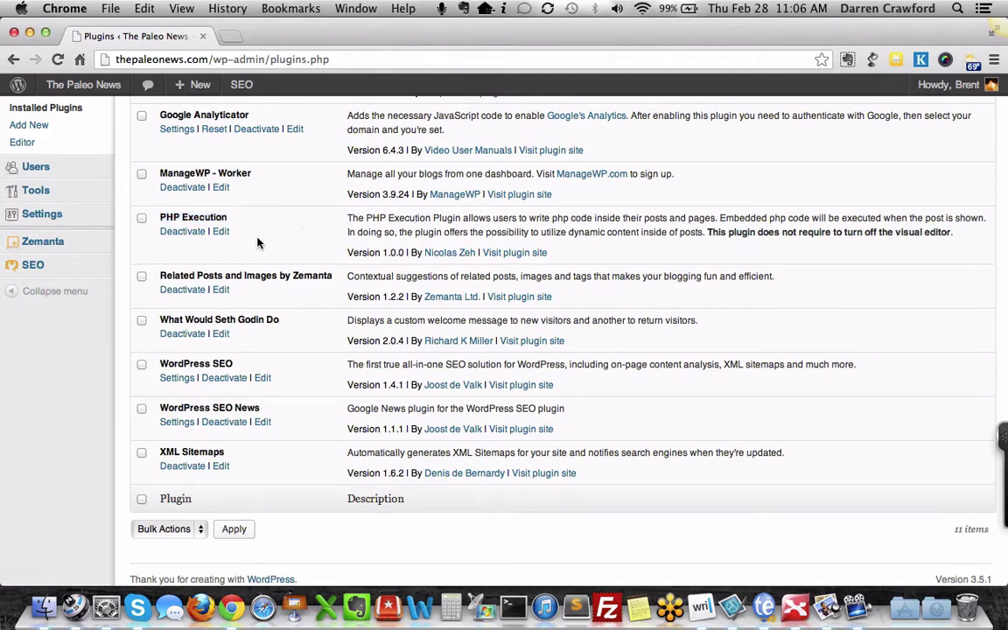
scroll(246, 249, "down", 1)
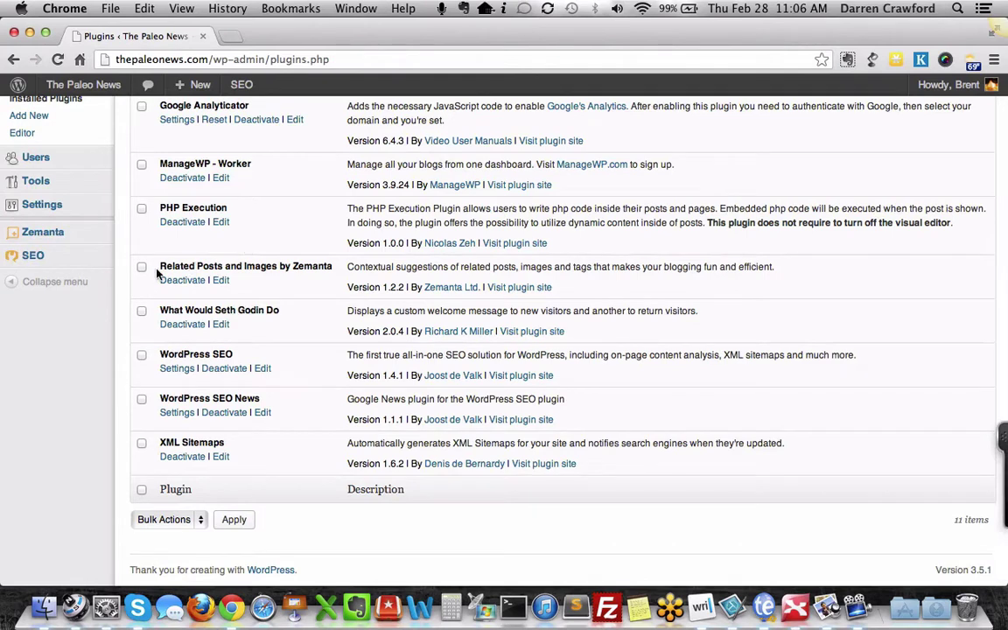
left_click_drag(161, 266, 334, 266)
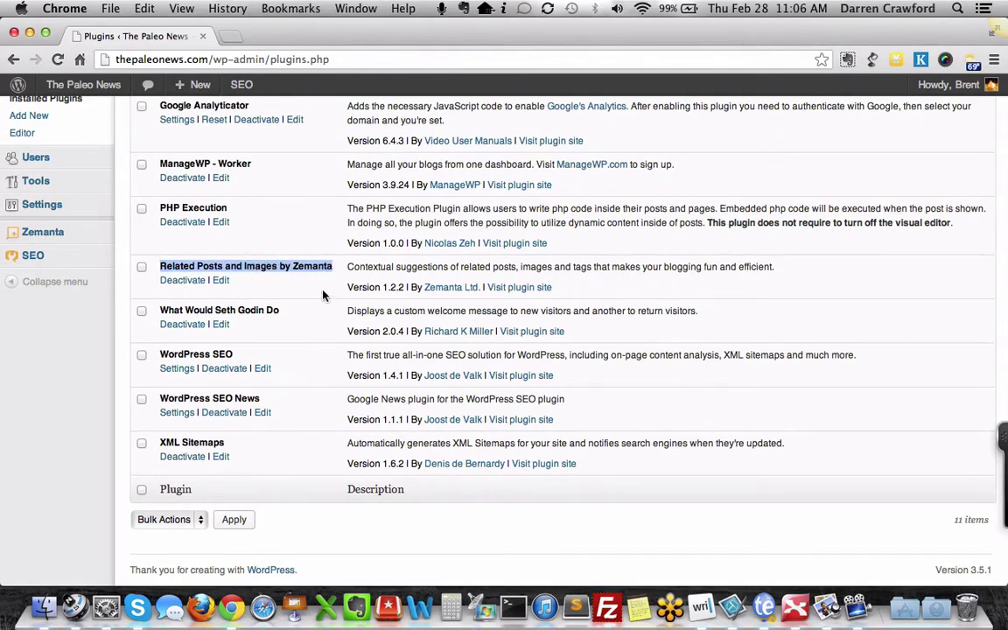
left_click(322, 295)
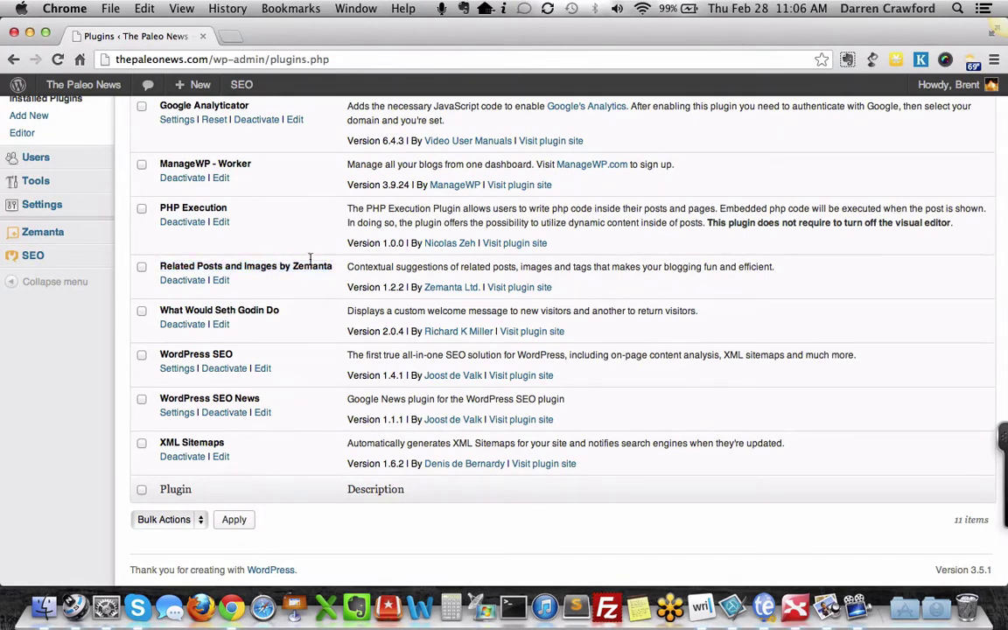
Open The Paleo News site in a new tab and go to thepaleonews.com/blog/.
left_click(87, 85, "super")
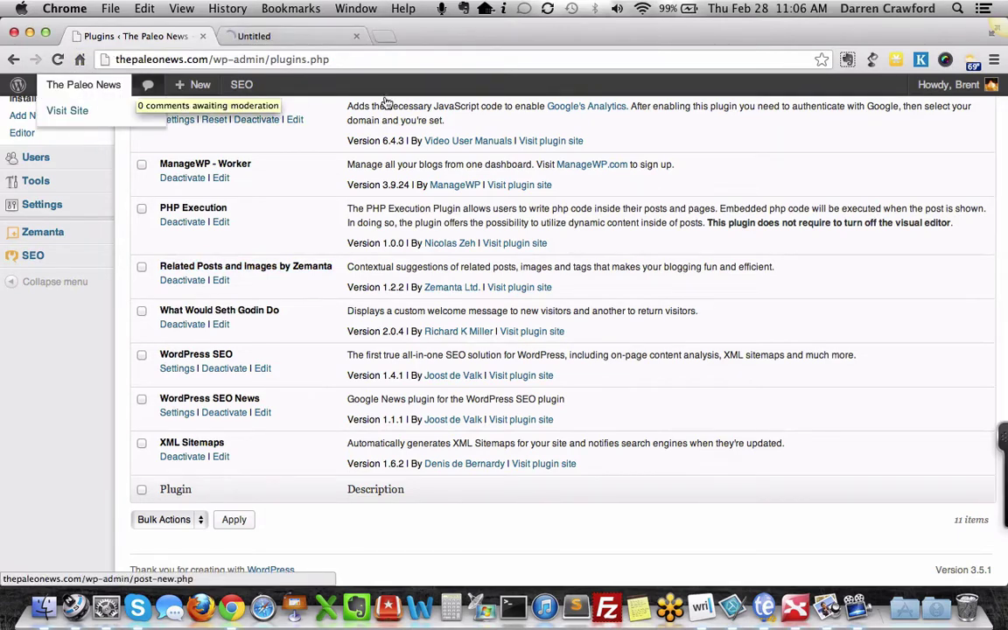
left_click(251, 38)
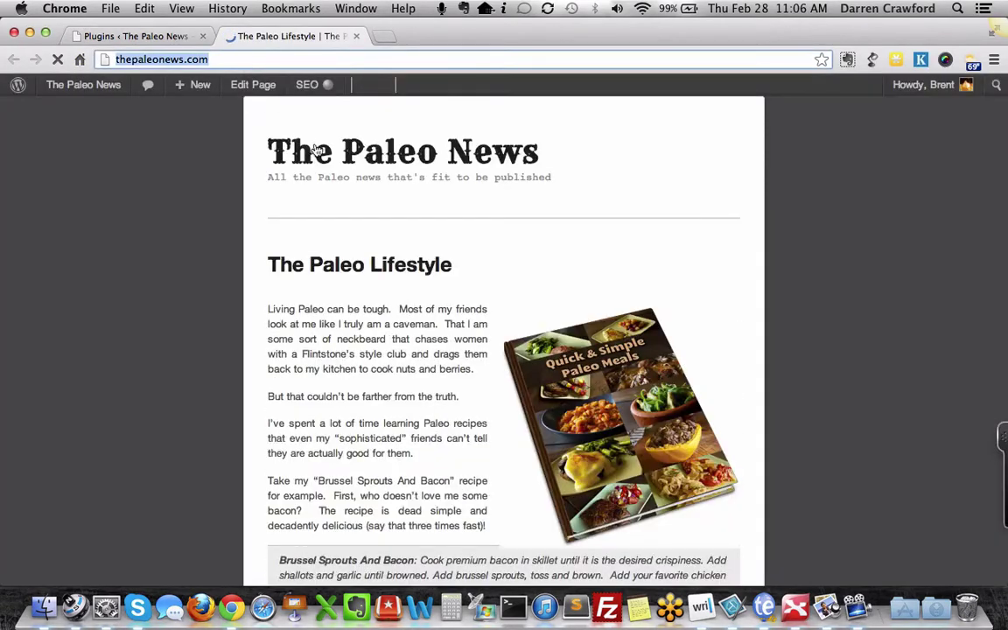
left_click(263, 60)
left_click(264, 59)
type("/blog/")
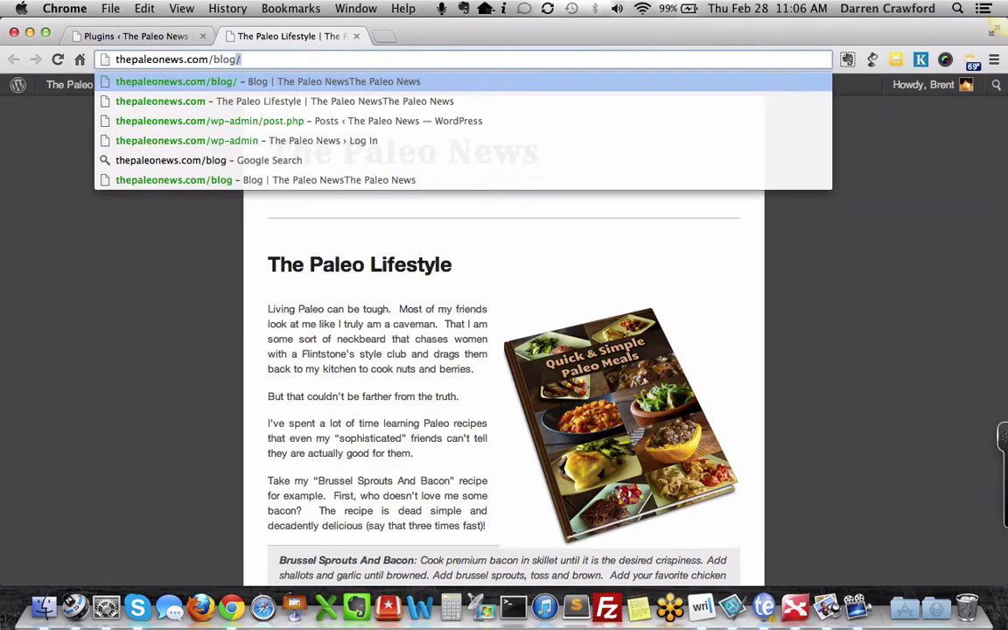
key("Return")
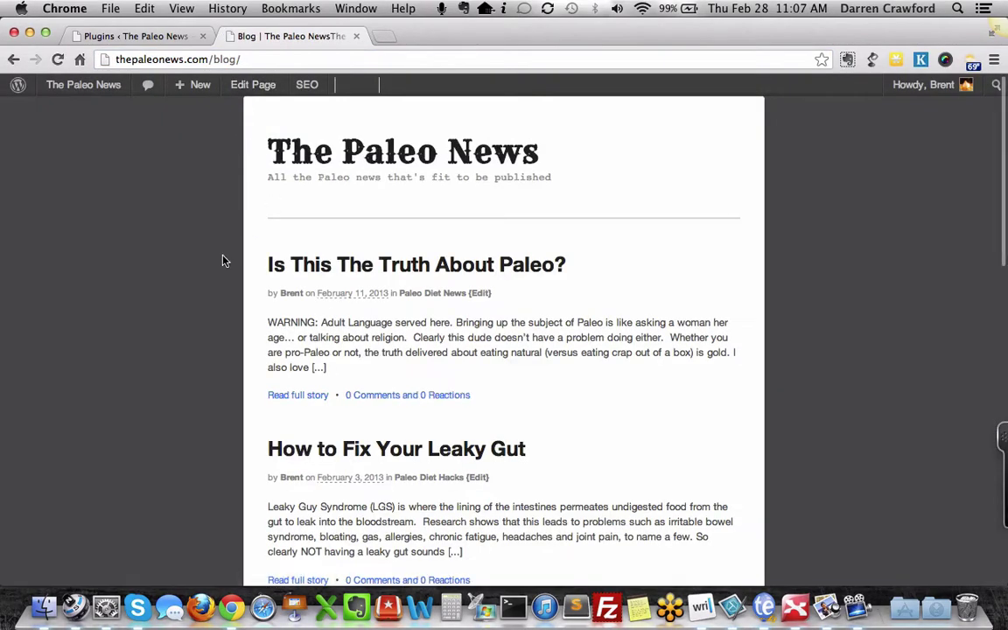
Open the blog post "How Wheat Is Ruining Your Life" and view its bagel photo and credit.
scroll(310, 267, "down", 10)
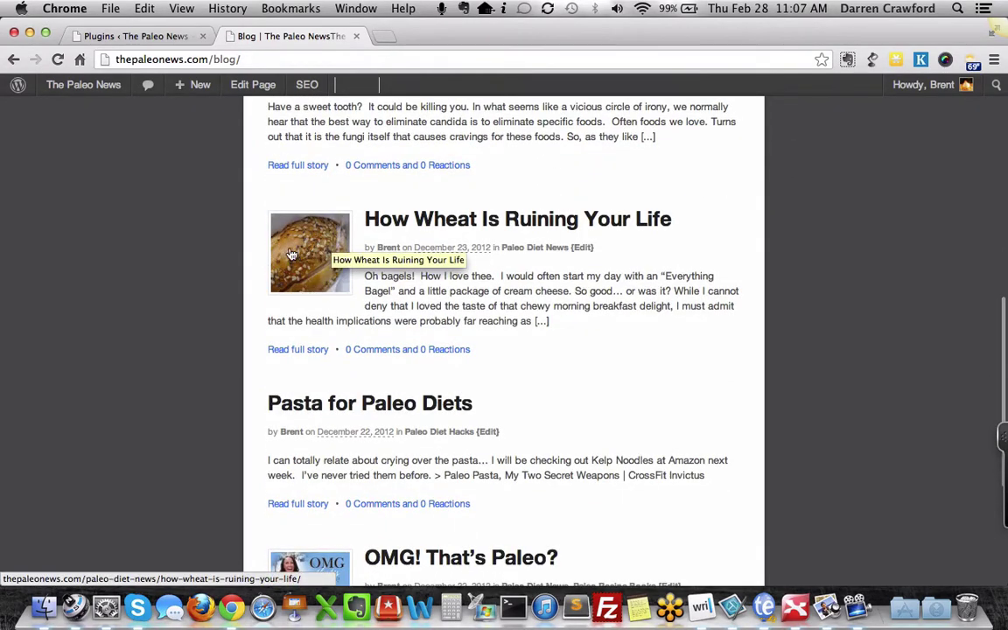
left_click(391, 226)
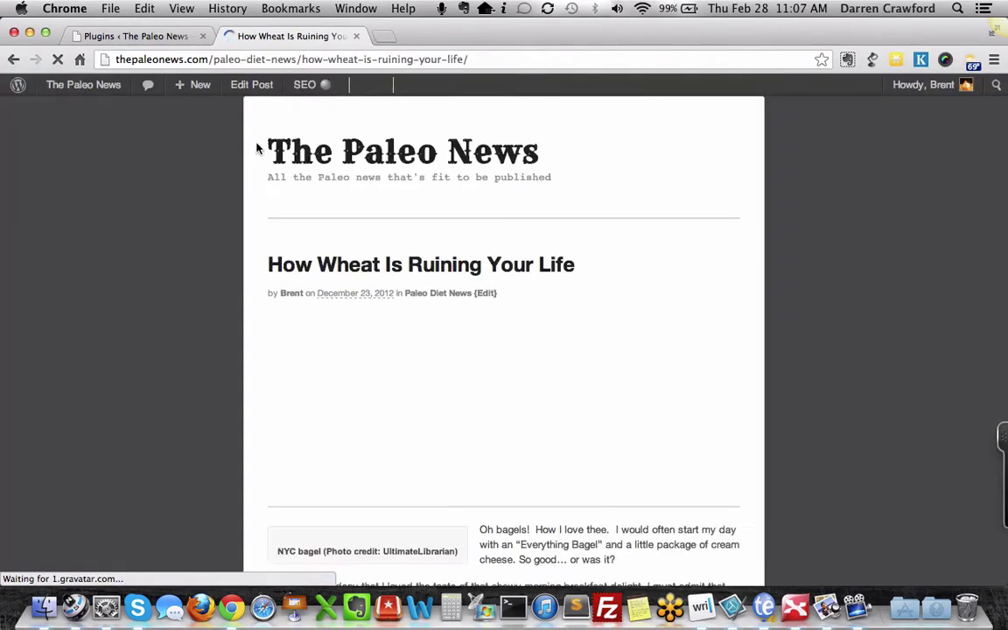
scroll(243, 173, "down", 5)
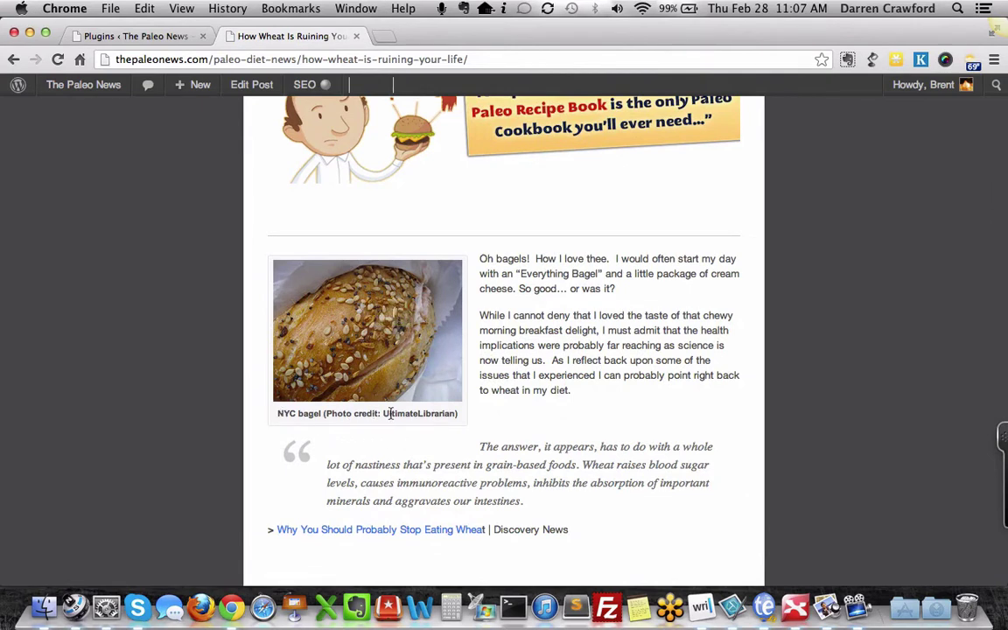
Examine the bagel photo's Flickr source page, then close it and the blog post to return to the plugins list.
left_click(357, 333)
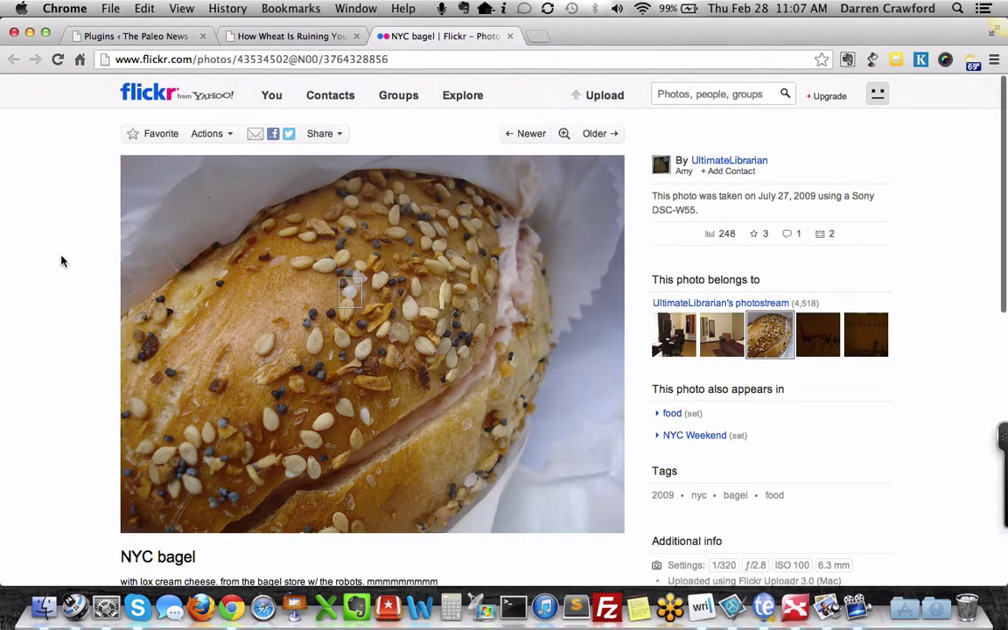
scroll(55, 250, "down", 1)
scroll(55, 250, "down", 5)
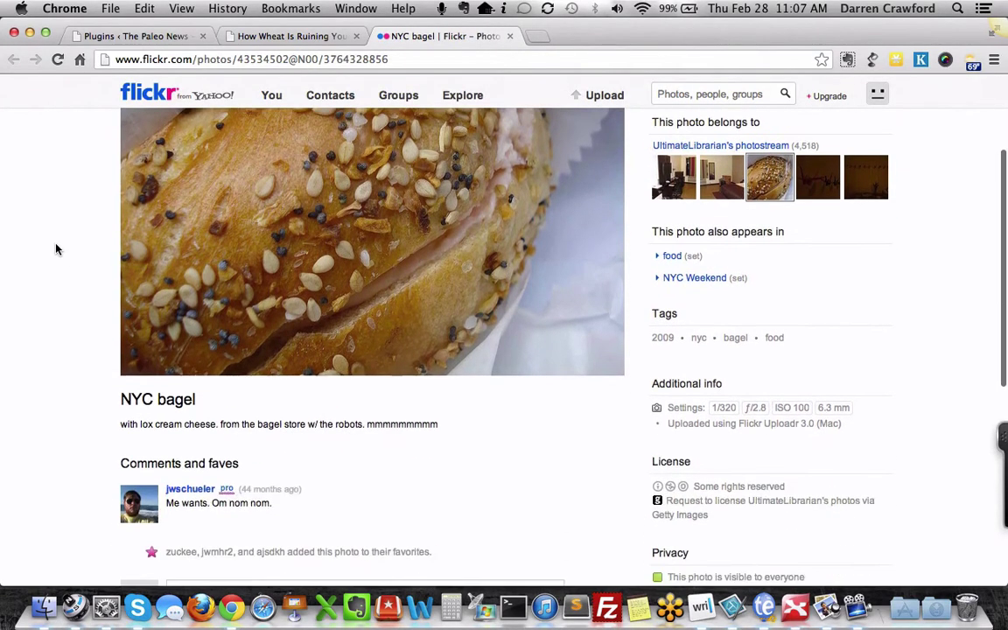
scroll(55, 250, "down", 2)
scroll(79, 210, "up", 8)
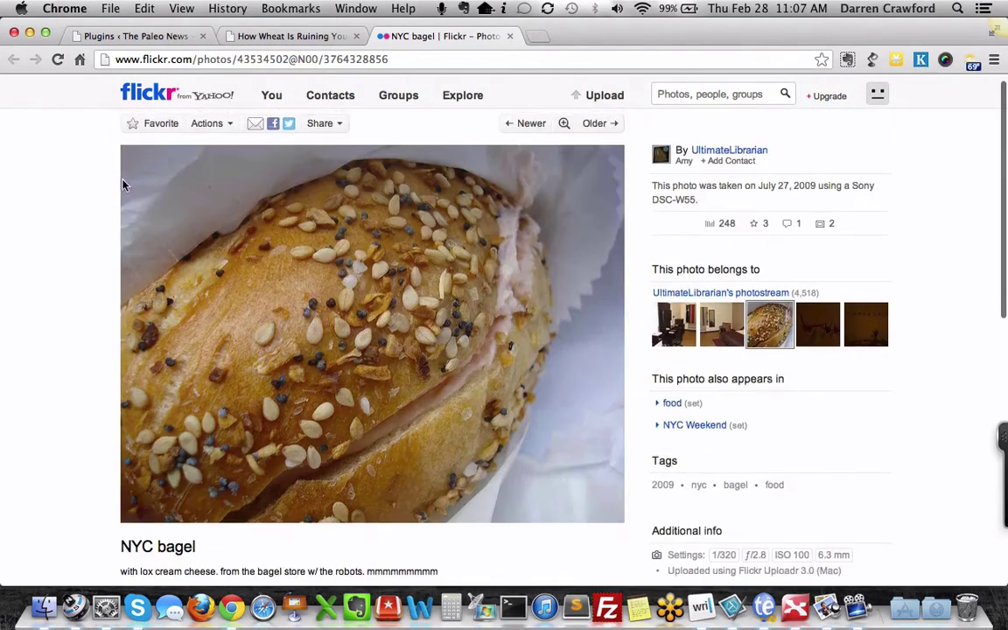
left_click(511, 36)
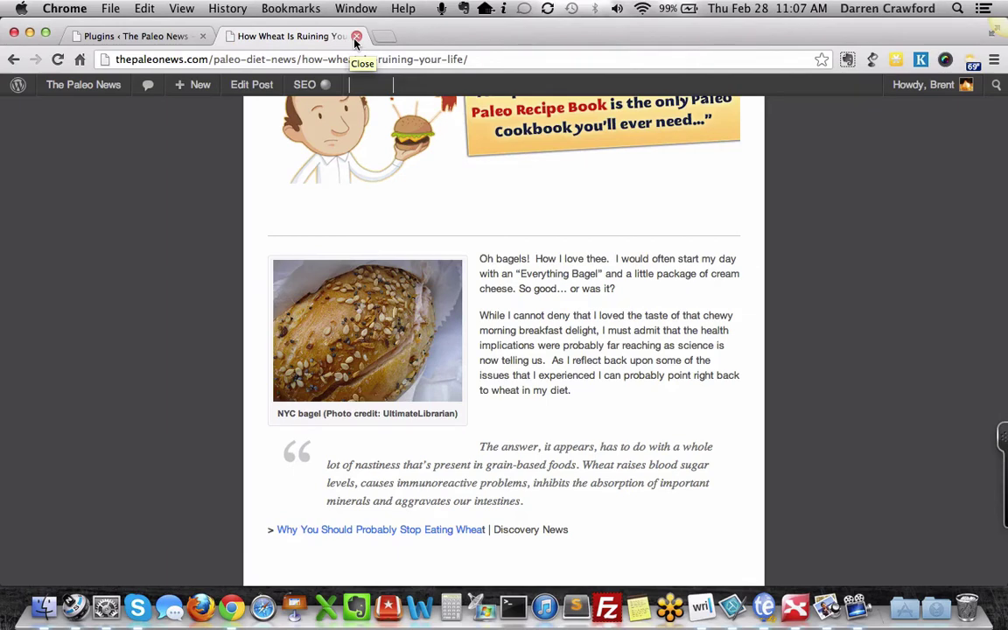
left_click(357, 37)
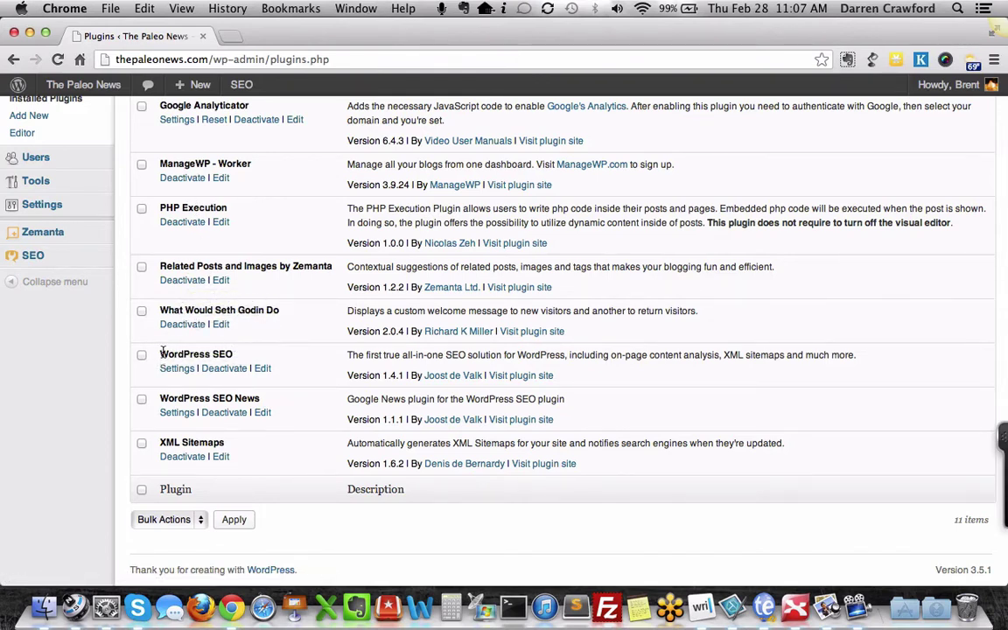
Highlight the WordPress SEO, WordPress SEO News, XML Sitemaps and What Would Seth Godin Do plugin names in turn.
left_click_drag(160, 354, 259, 351)
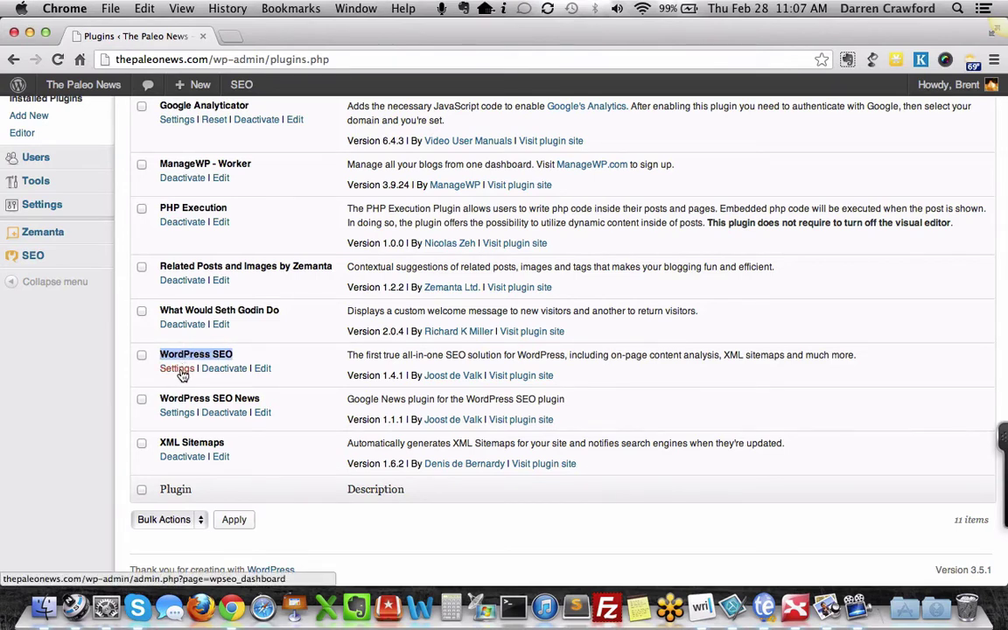
left_click_drag(260, 399, 160, 400)
left_click(162, 400)
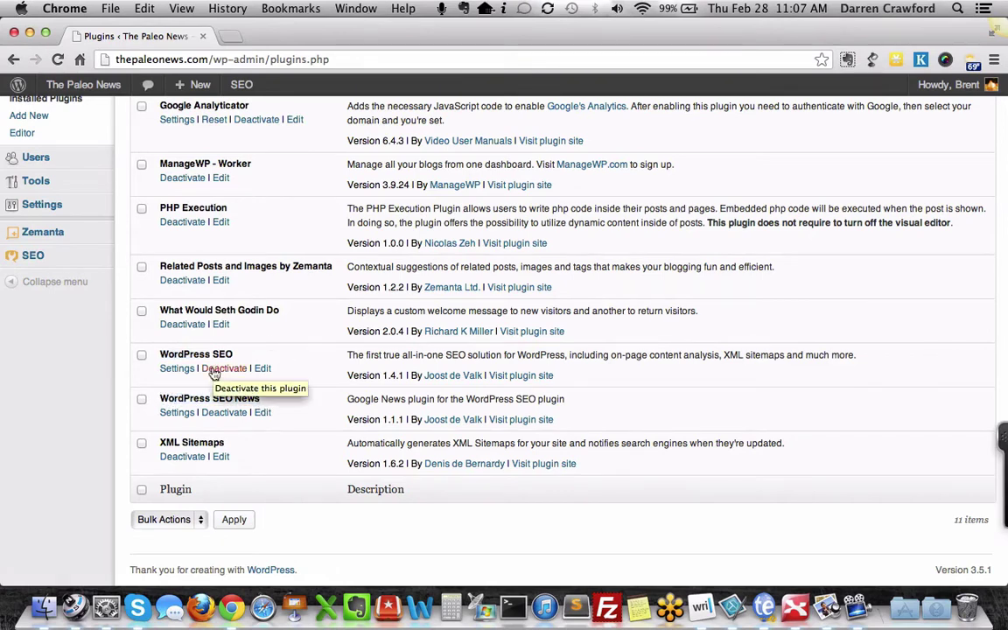
double_click(248, 399)
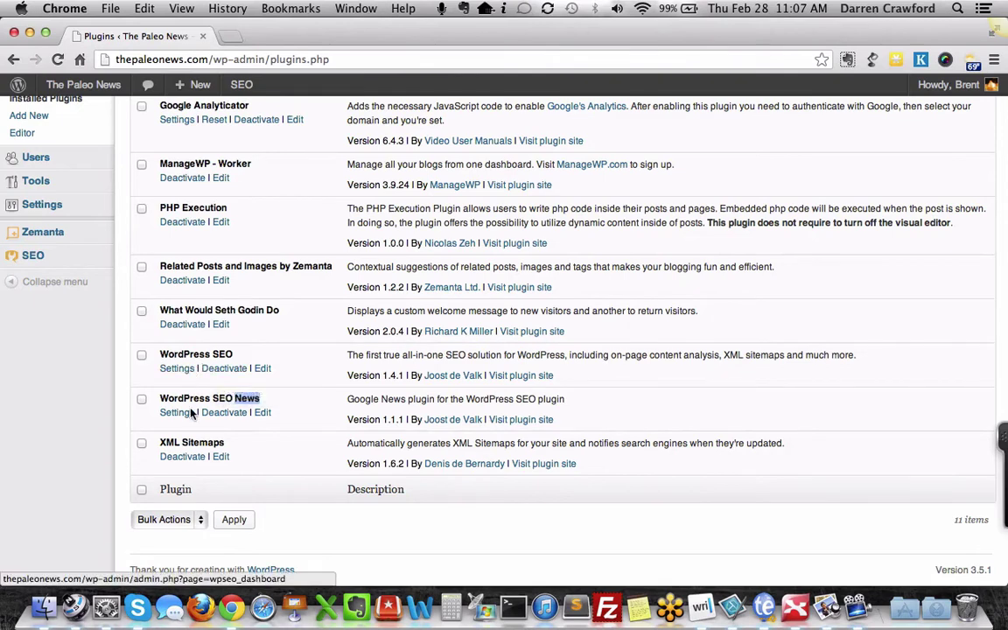
left_click_drag(160, 442, 228, 442)
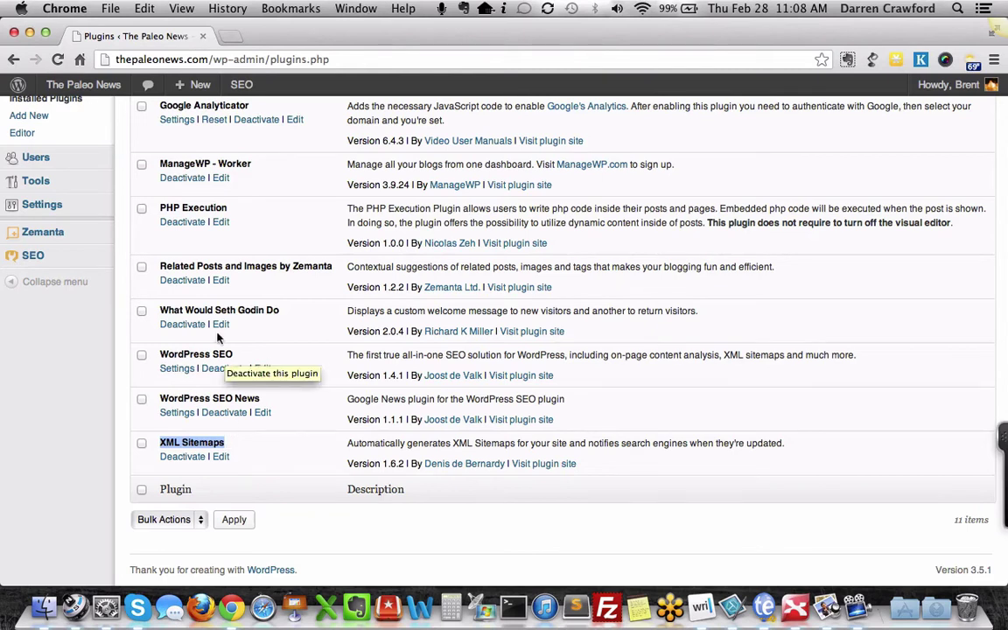
left_click_drag(288, 313, 161, 312)
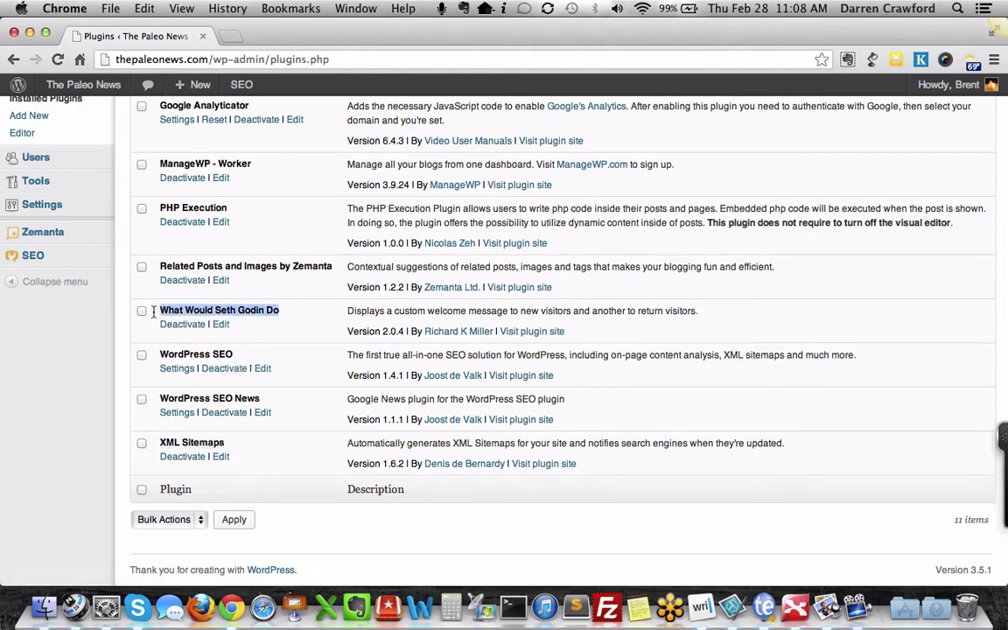